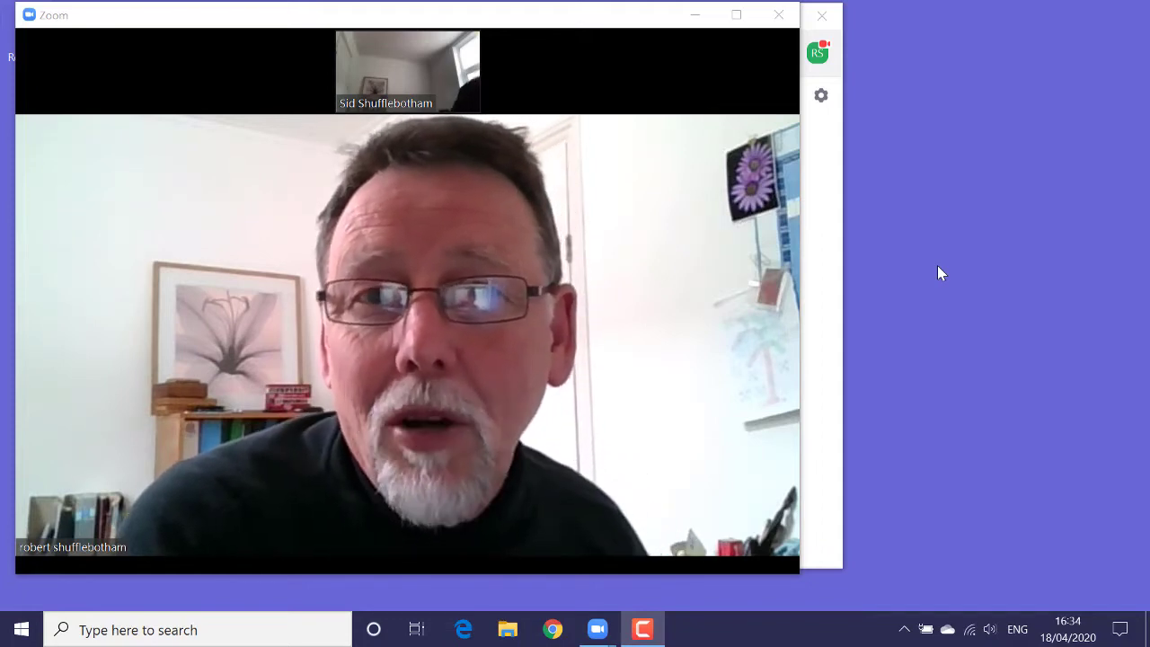
# - Show the participants panel listing the meeting's four attendees
pyautogui.moveTo(419, 523)
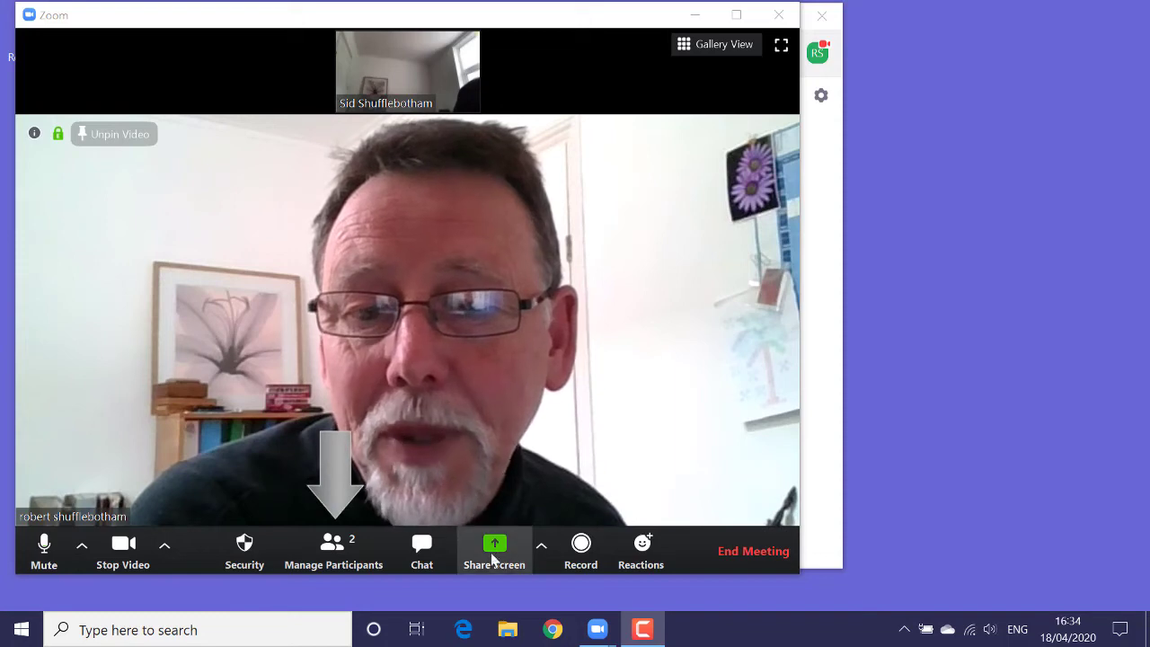
pyautogui.click(331, 549)
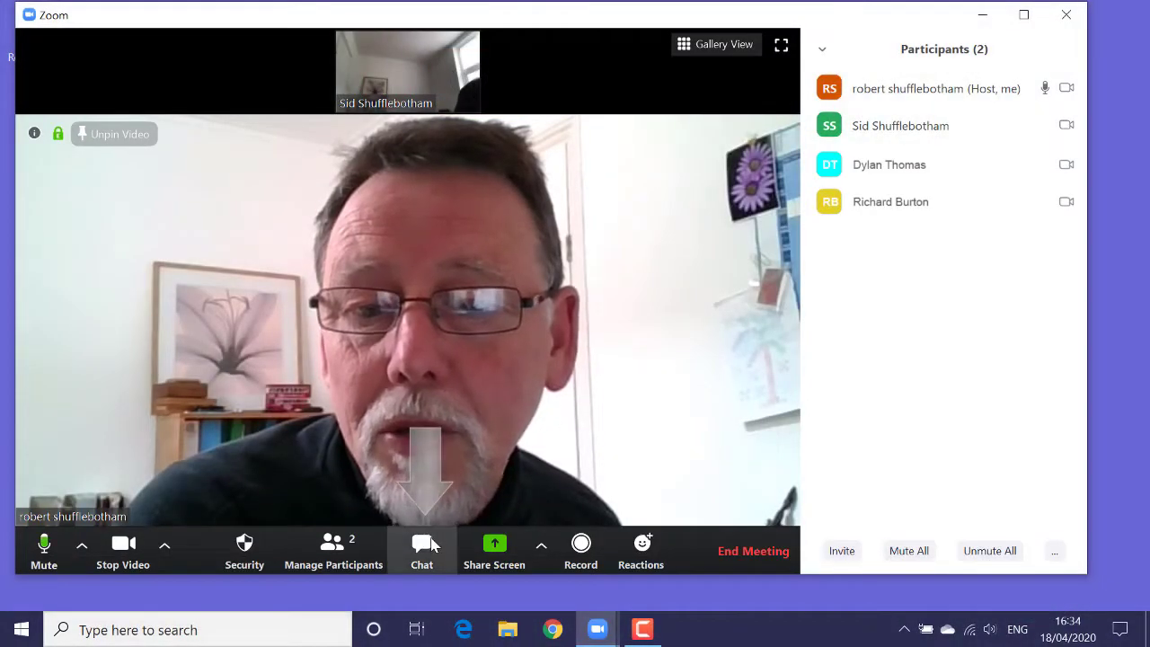
# - Open the group chat, addressed to Everyone, beside the participant list
pyautogui.click(430, 544)
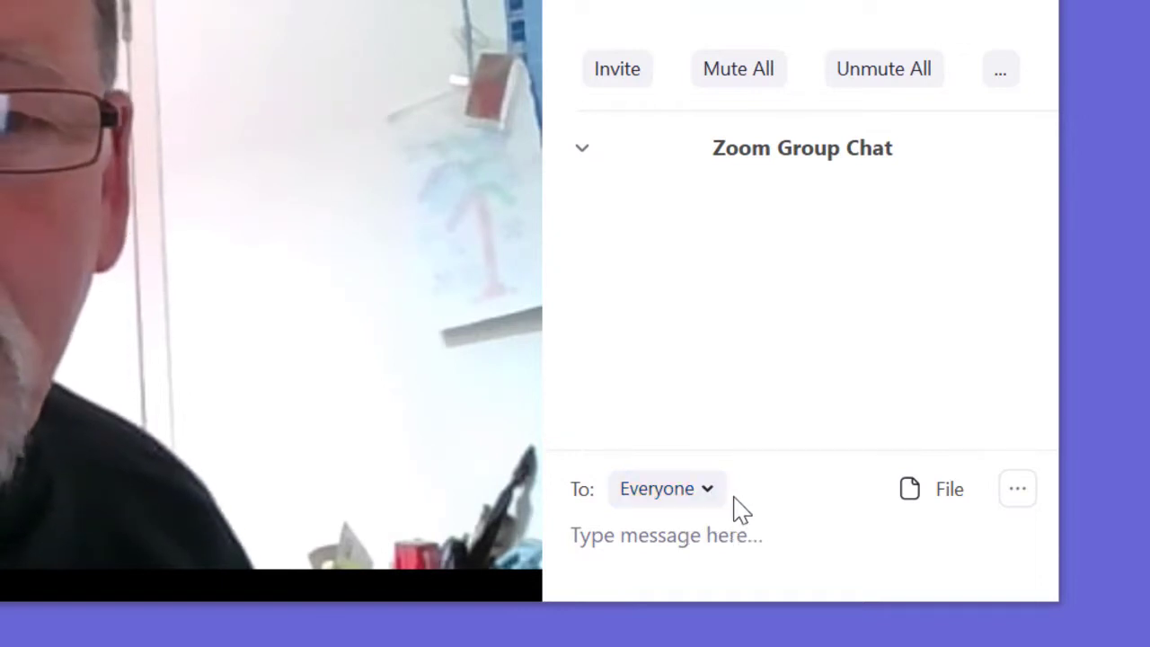
# - Keep the chat addressed to Everyone and pick word foundation mar 20.pdf from April 2020 Digital Learning > TO students
pyautogui.click(709, 492)
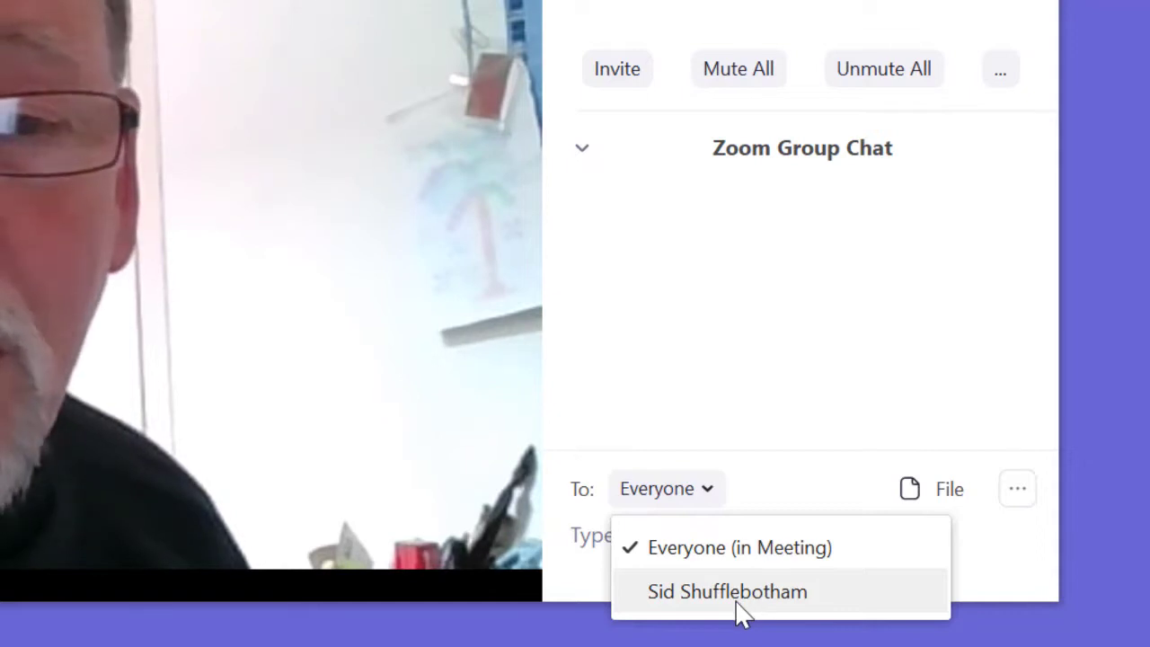
pyautogui.click(718, 548)
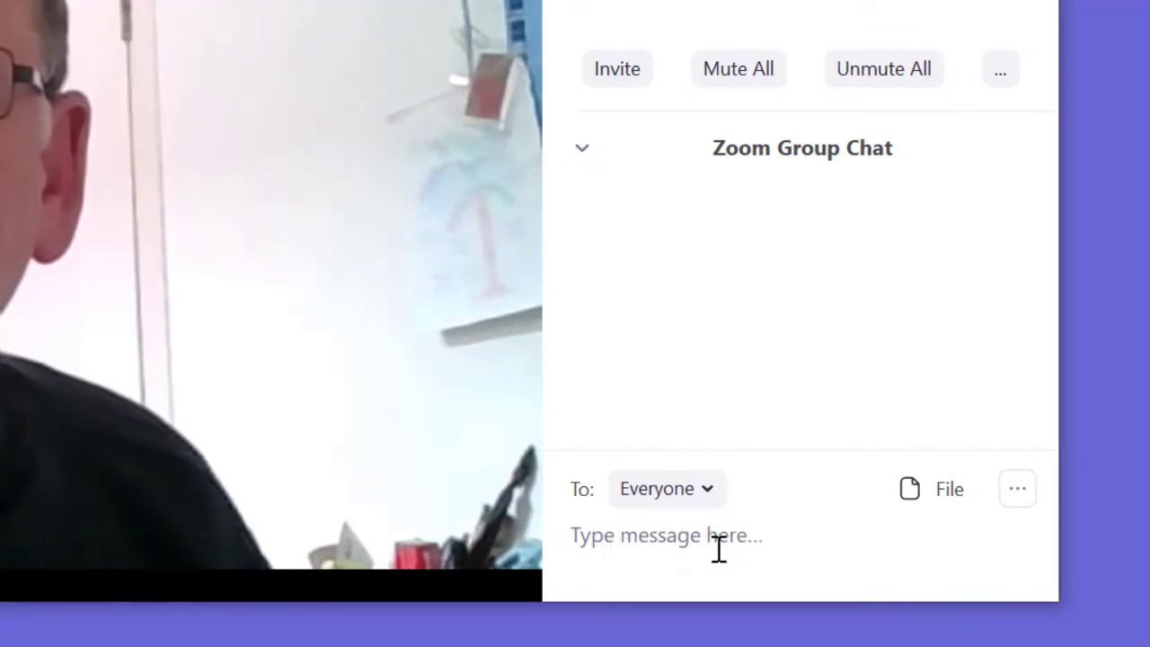
pyautogui.click(932, 500)
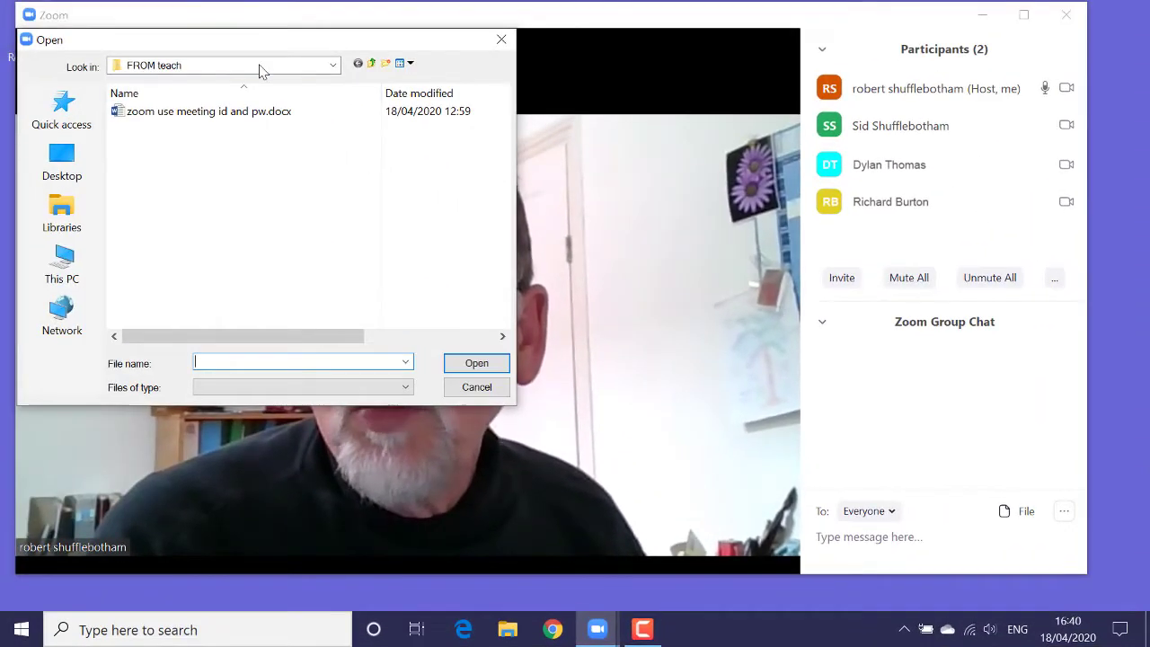
pyautogui.moveTo(241, 46); pyautogui.dragTo(332, 128)
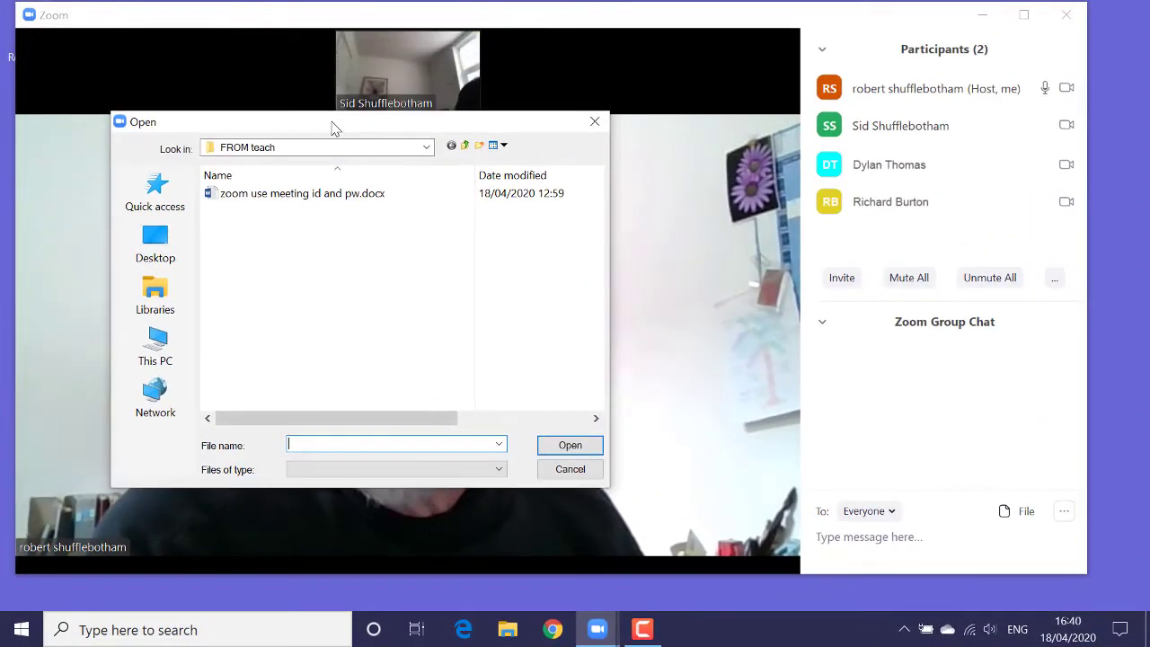
pyautogui.click(426, 147)
pyautogui.click(241, 250)
pyautogui.doubleClick(238, 194)
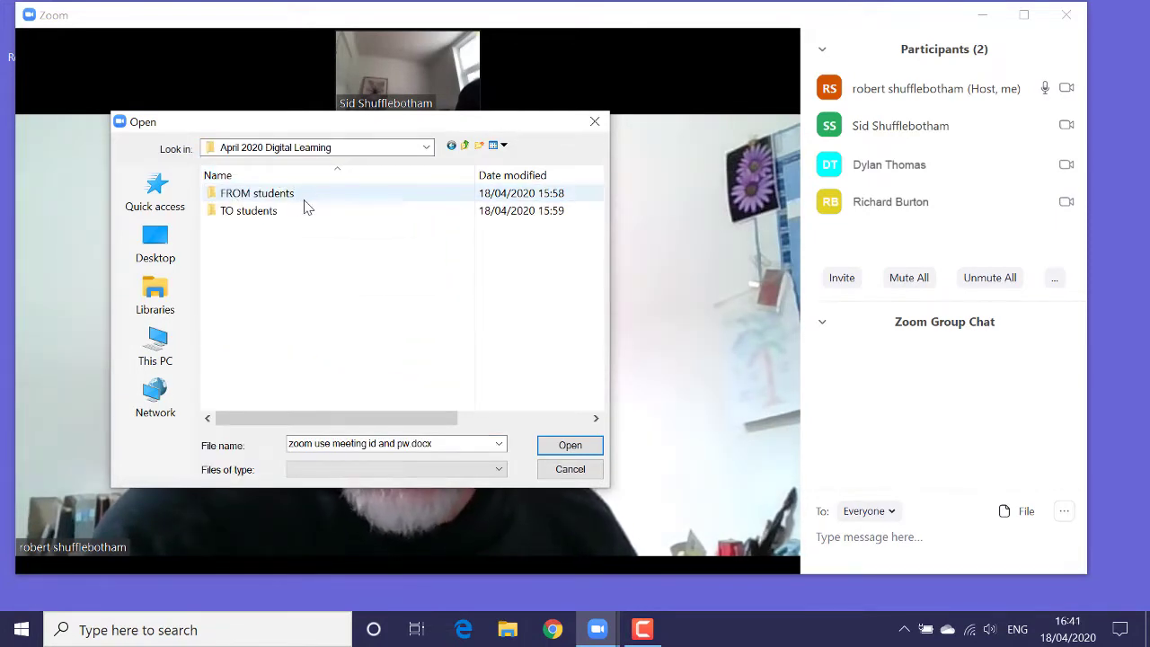
pyautogui.doubleClick(215, 212)
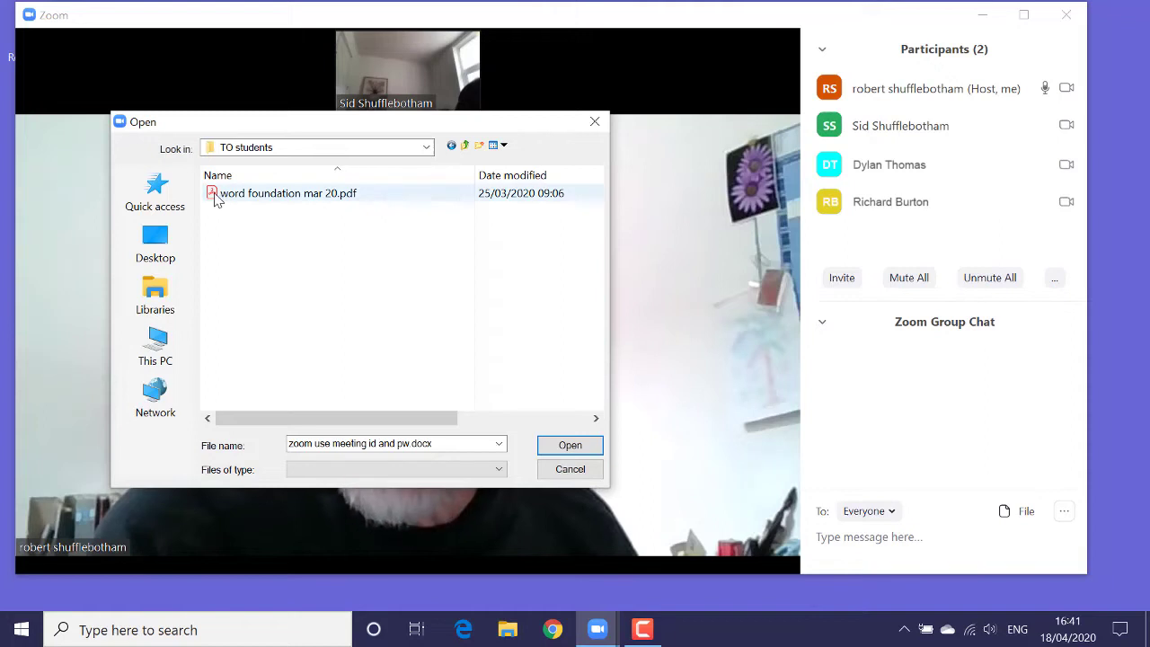
pyautogui.click(216, 200)
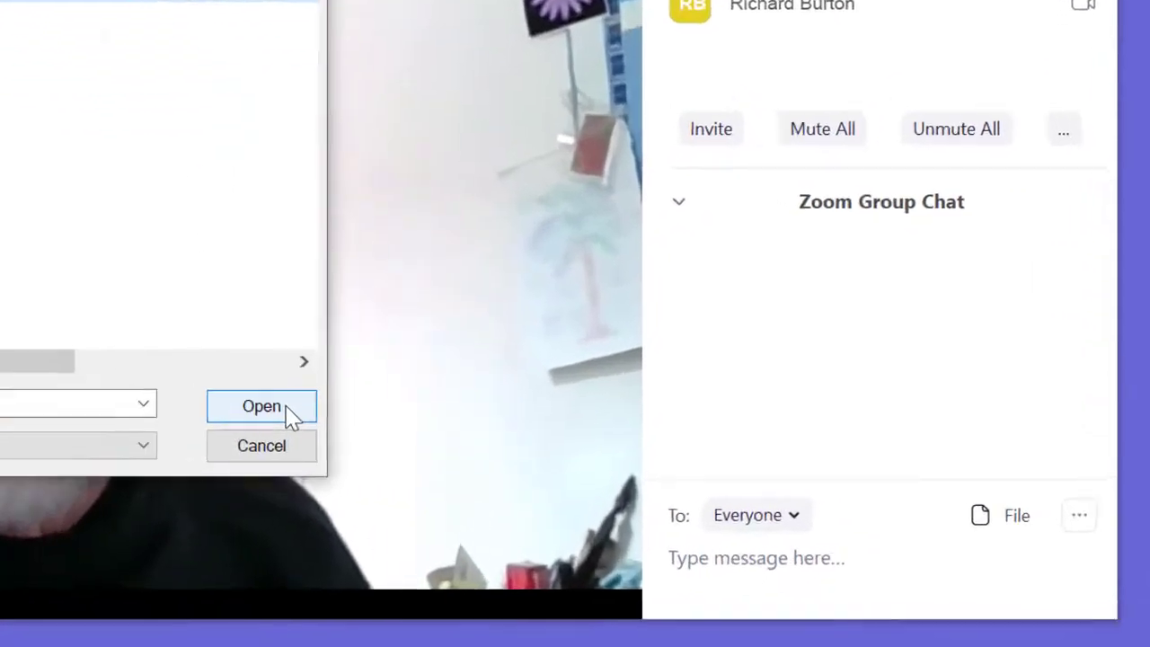
# - Send word foundation mar 20.pdf to everyone in the chat
pyautogui.click(566, 446)
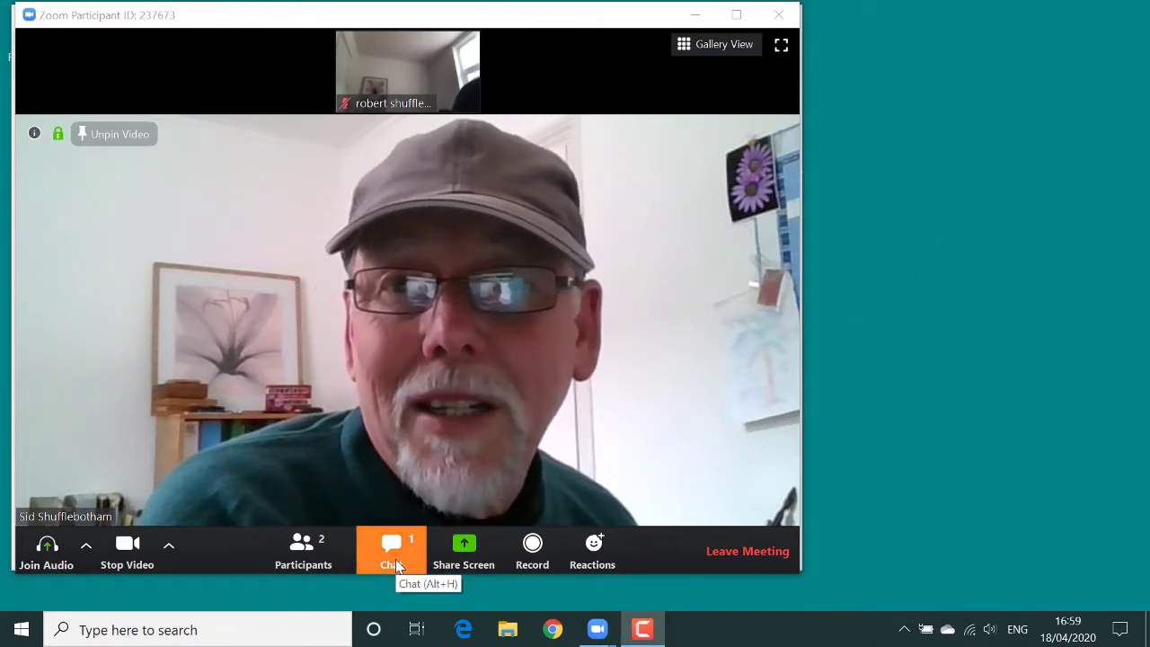
# - Open the chat and download the shared Word Foundation Mar20.pdf (1.58 MB)
pyautogui.click(398, 559)
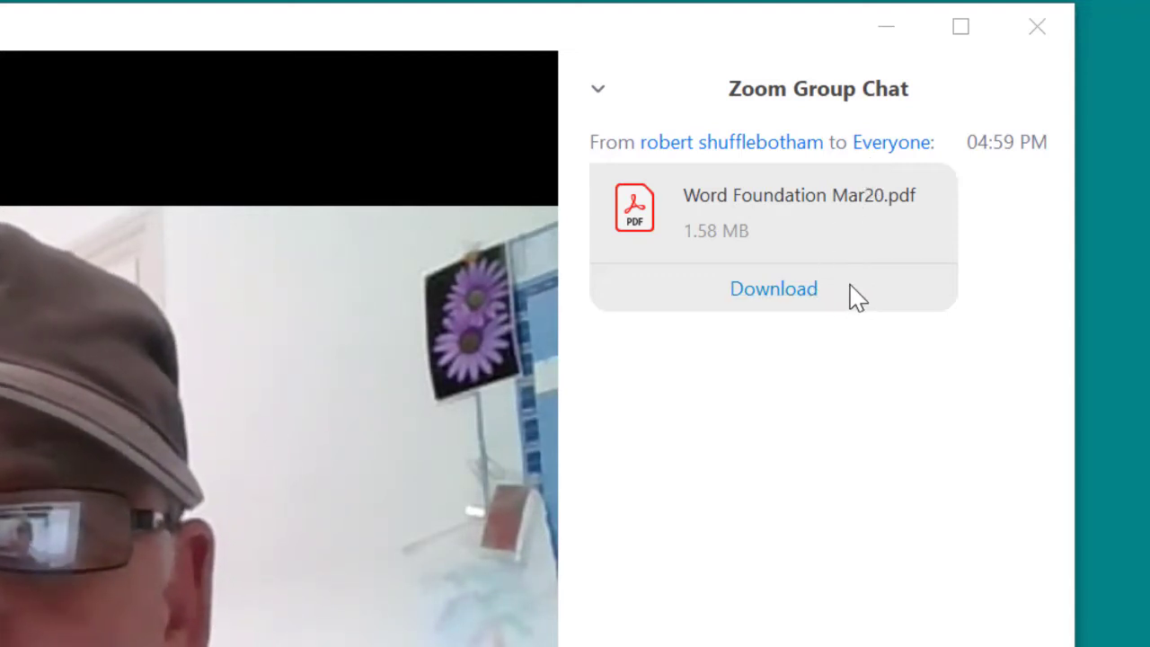
pyautogui.click(780, 294)
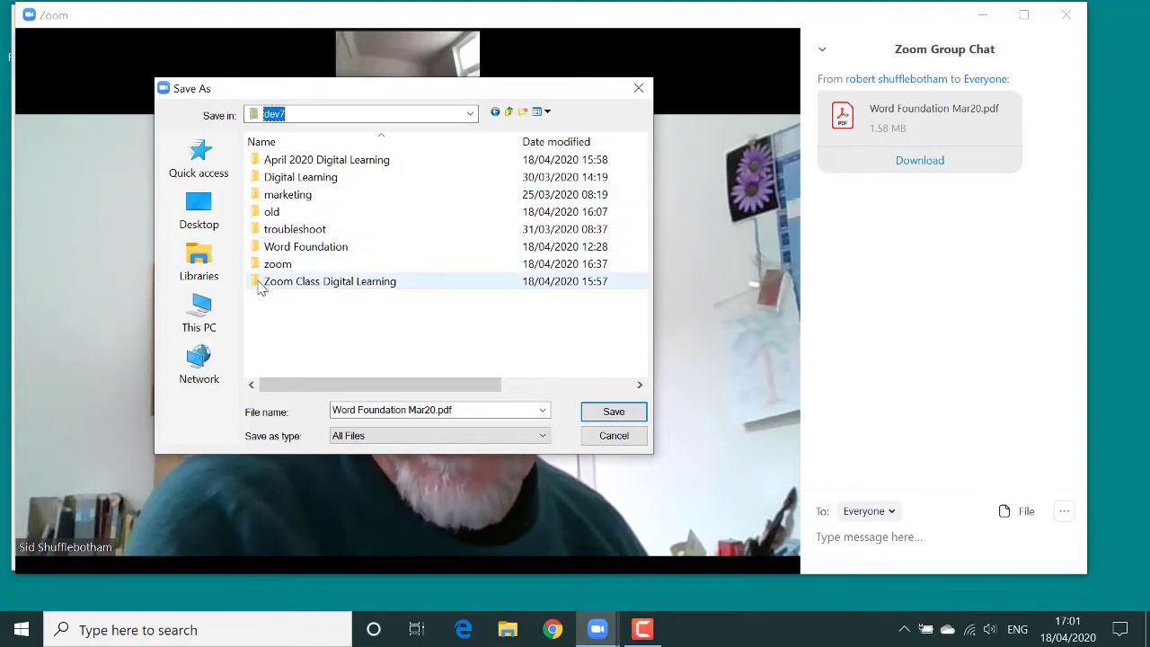
# - Save Word Foundation Mar20.pdf into Zoom Class Digital Learning > FROM teach
pyautogui.doubleClick(270, 281)
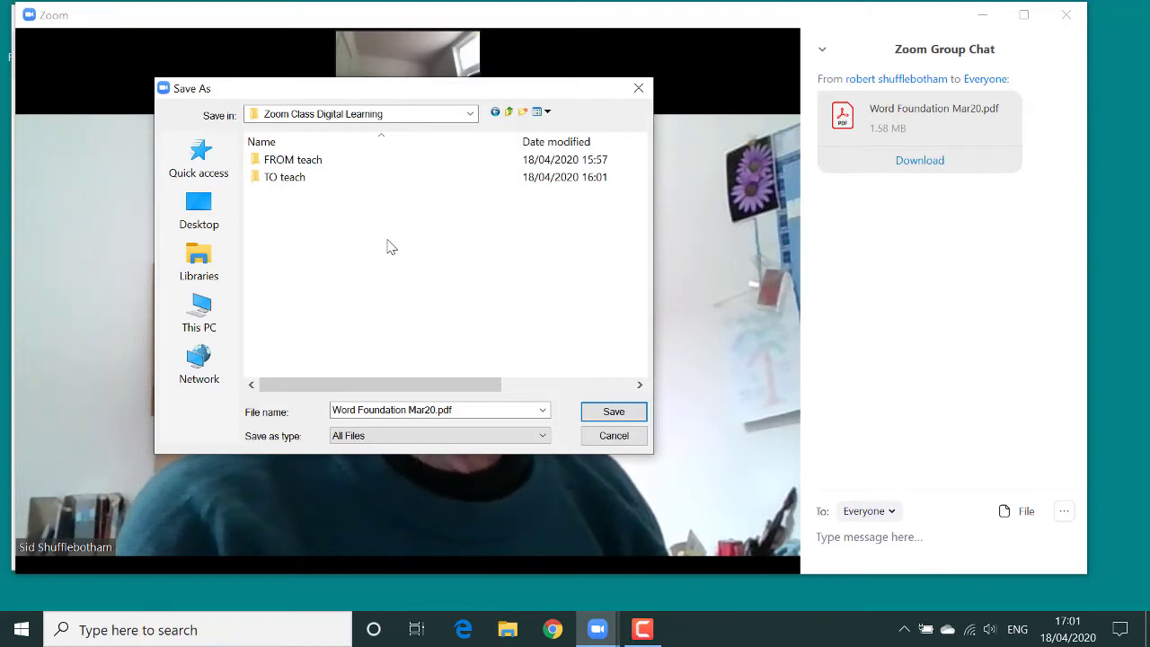
pyautogui.doubleClick(259, 164)
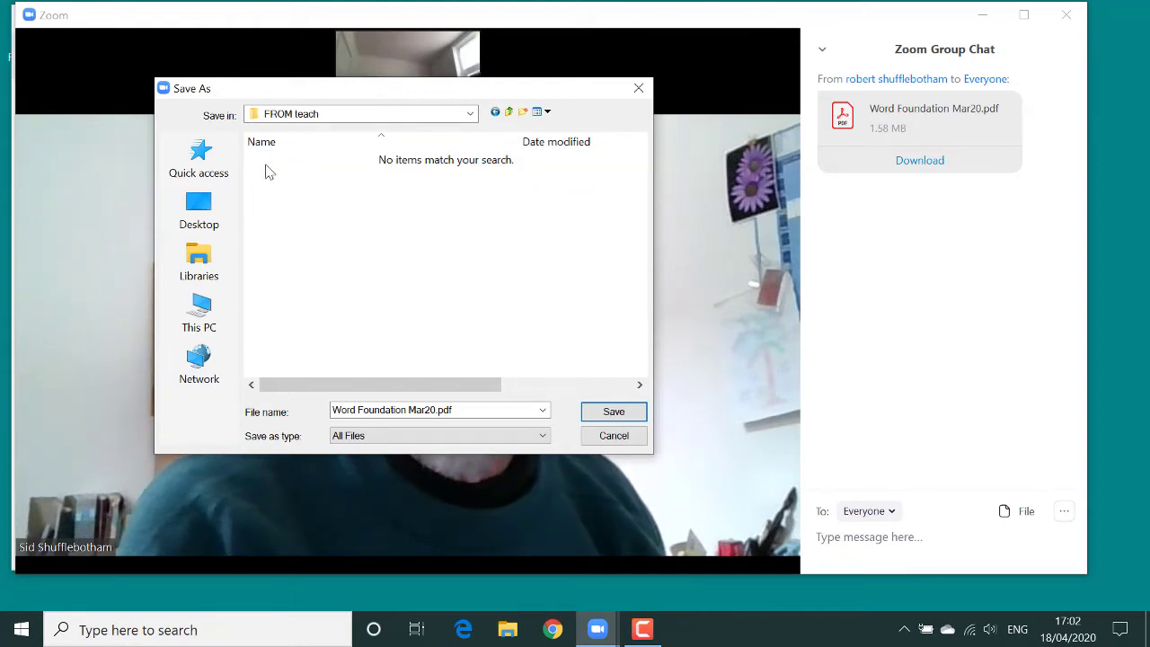
pyautogui.click(611, 412)
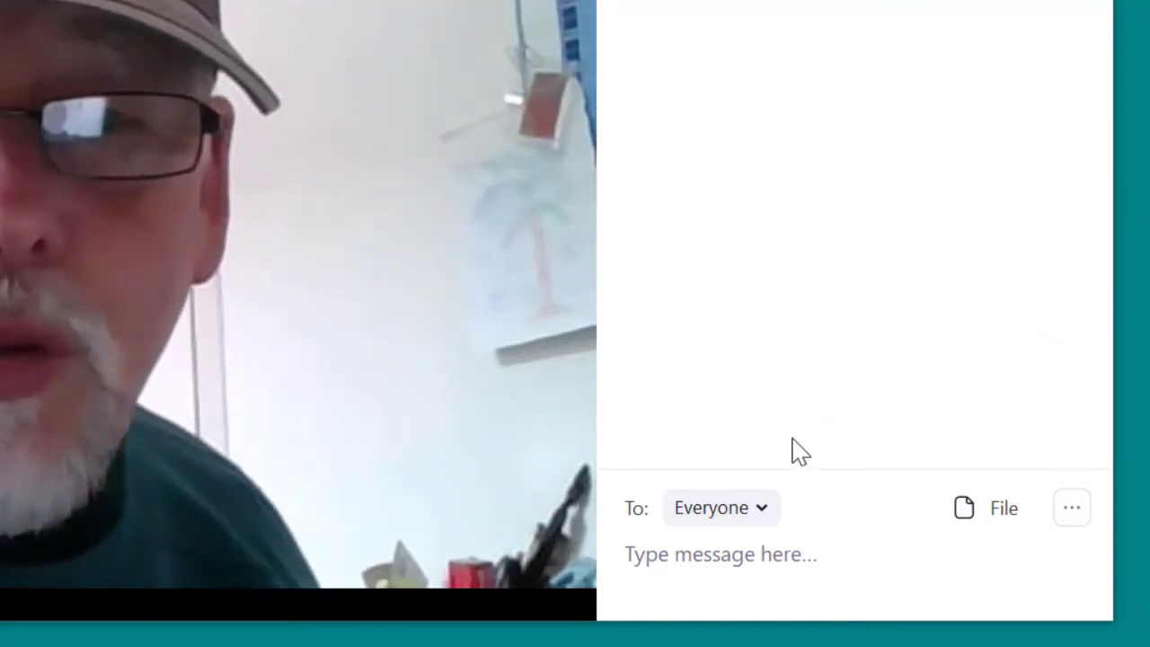
# - Address the chat privately to the teacher and send DL 001 AT [SJS].docx from the TO teach folder
pyautogui.click(764, 520)
pyautogui.click(791, 526)
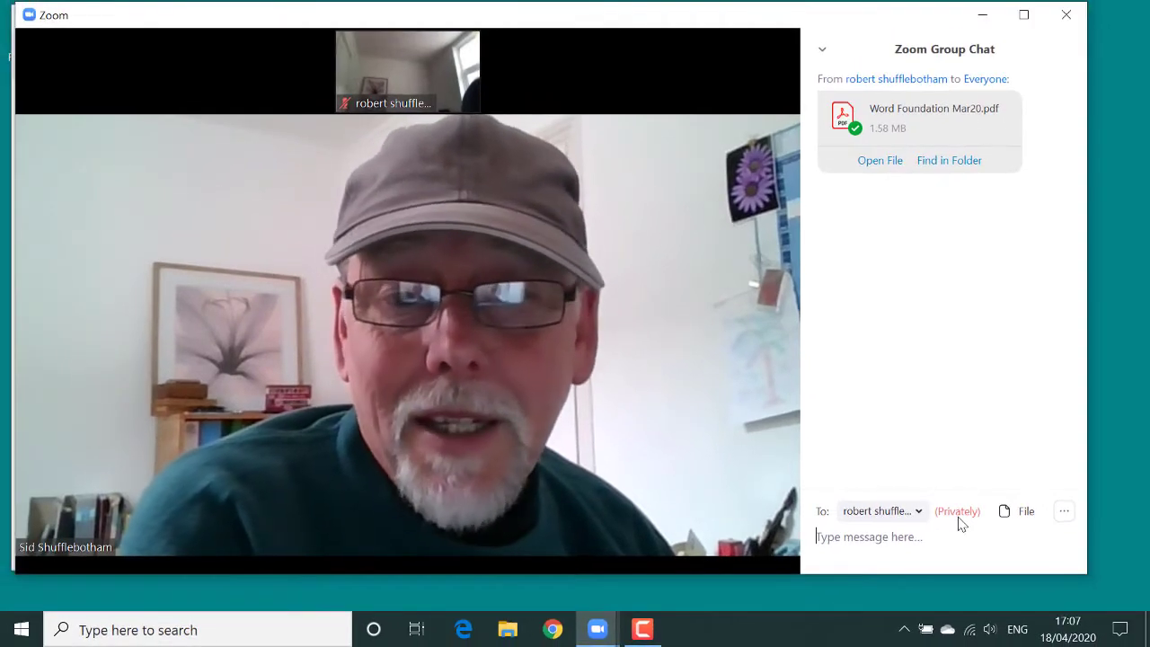
pyautogui.click(1022, 512)
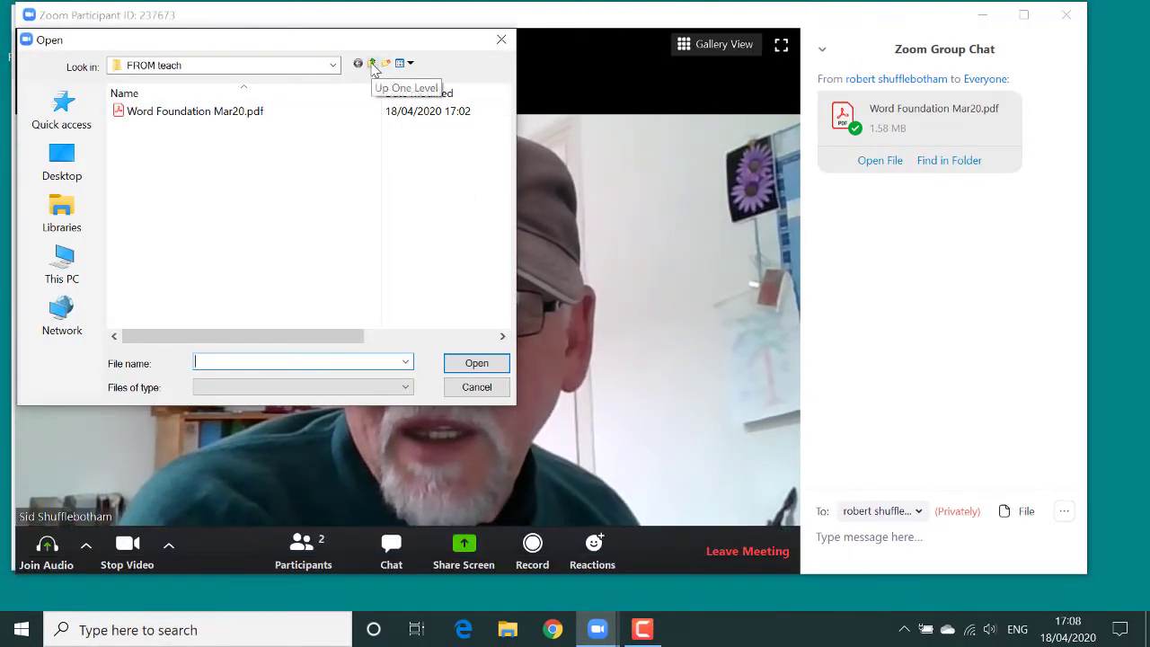
pyautogui.click(372, 65)
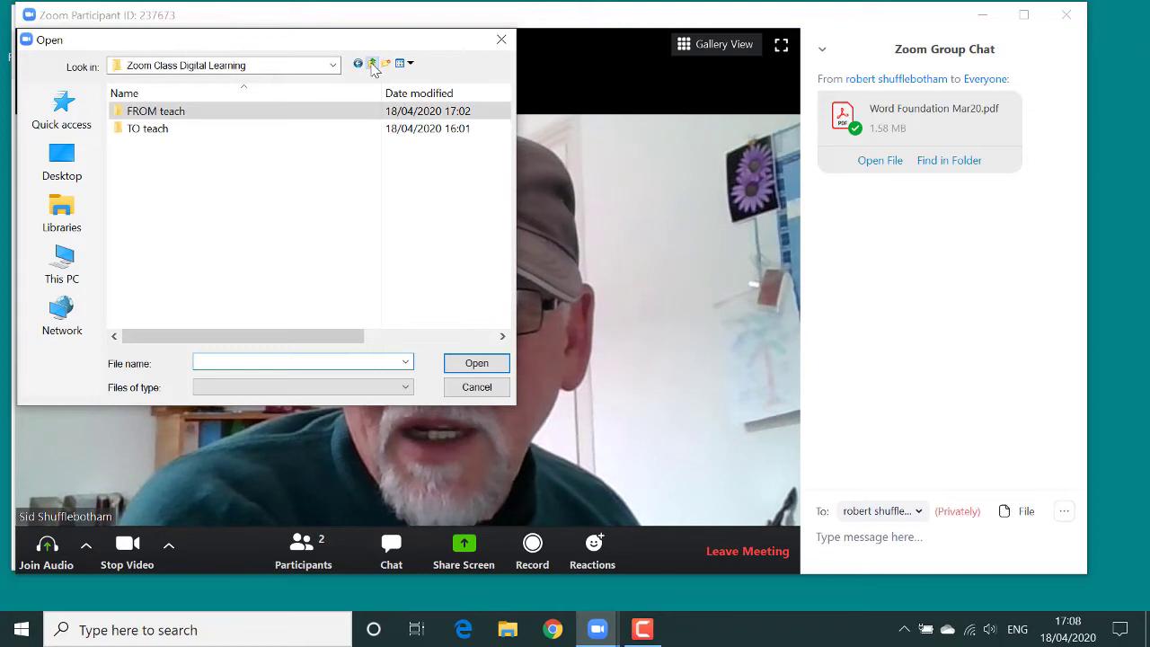
pyautogui.doubleClick(130, 131)
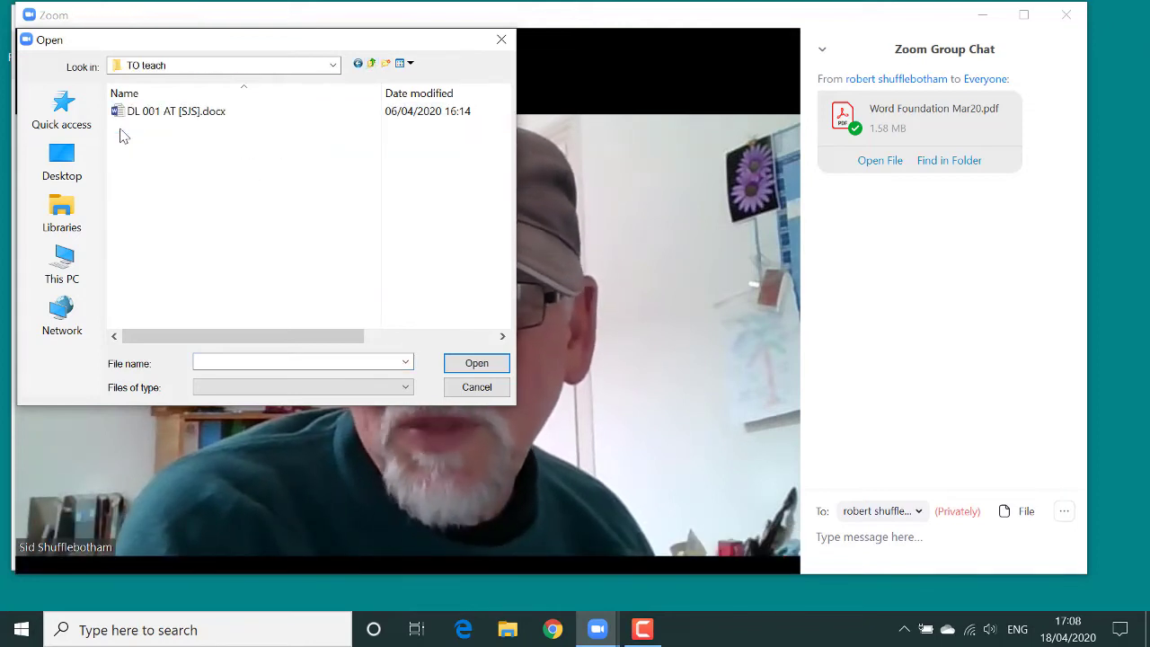
pyautogui.click(117, 111)
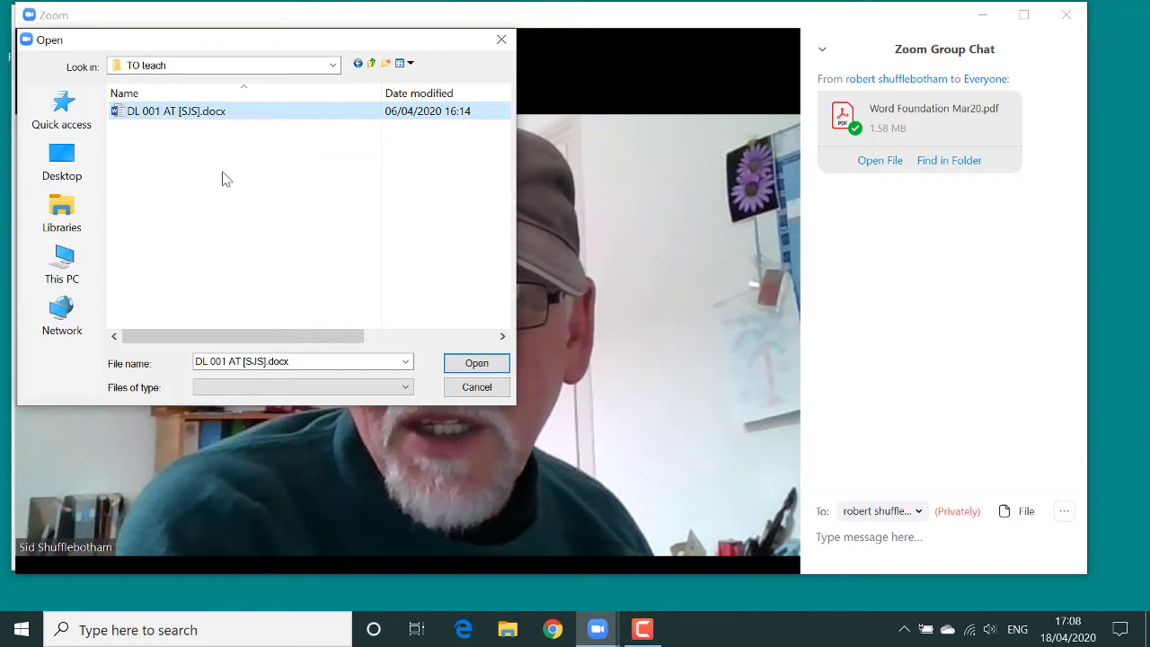
pyautogui.click(476, 364)
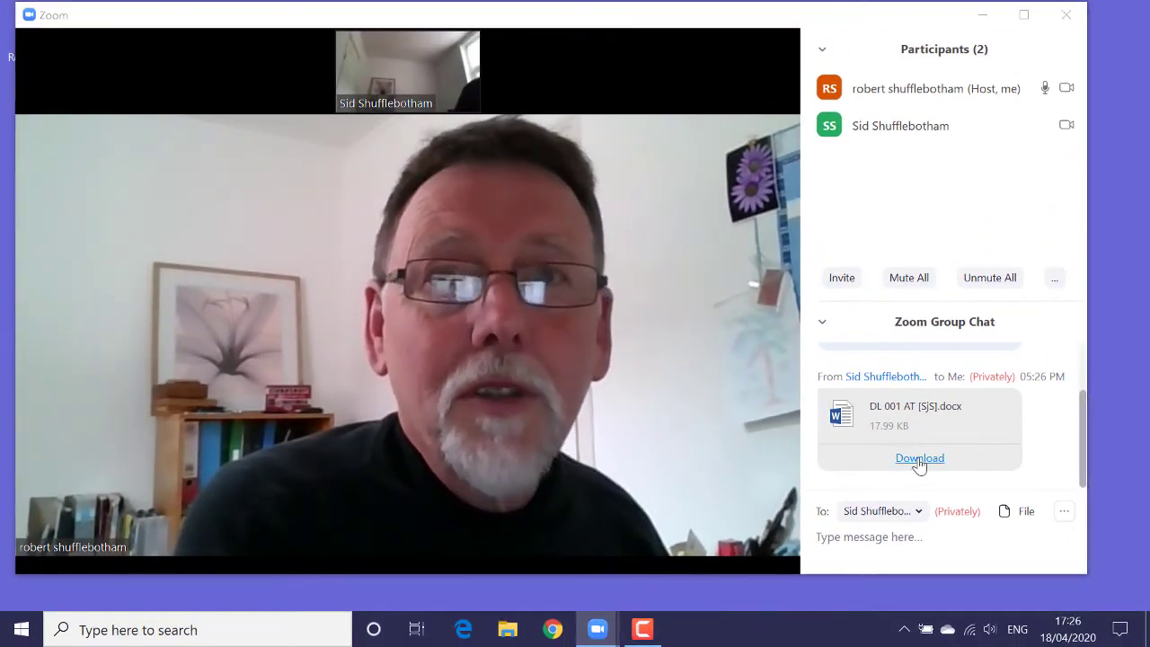
# - Download DL 001 AT [SjS].docx, targeting dev7 > April 2020 Digital Learning > FROM students
pyautogui.click(919, 459)
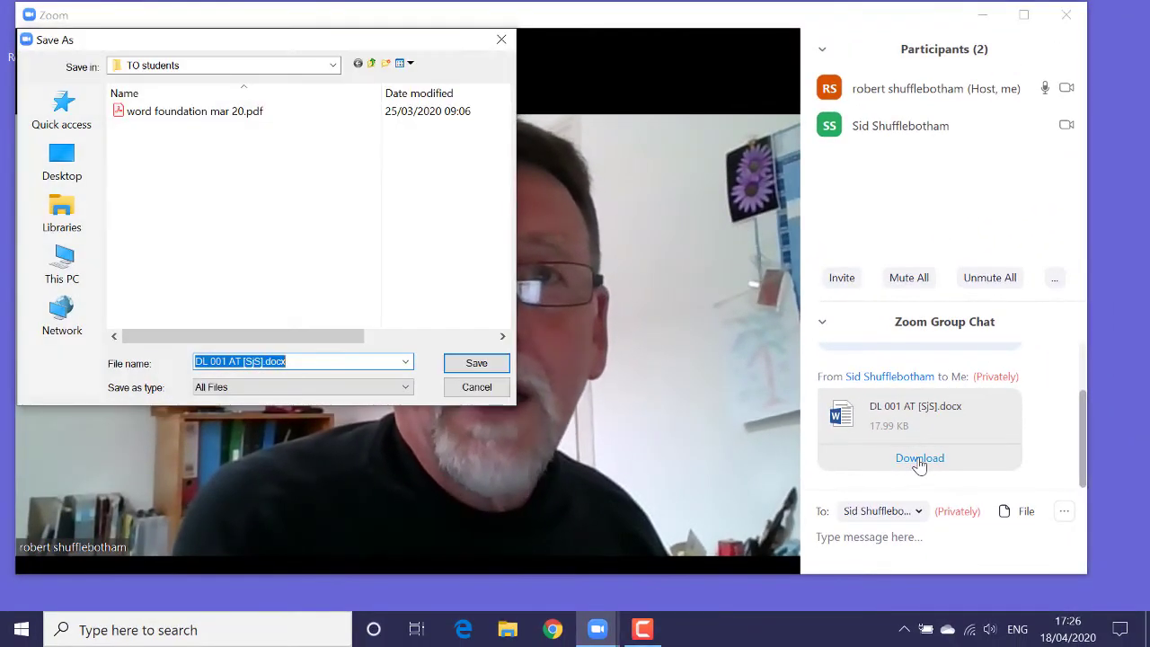
pyautogui.click(333, 64)
pyautogui.click(162, 148)
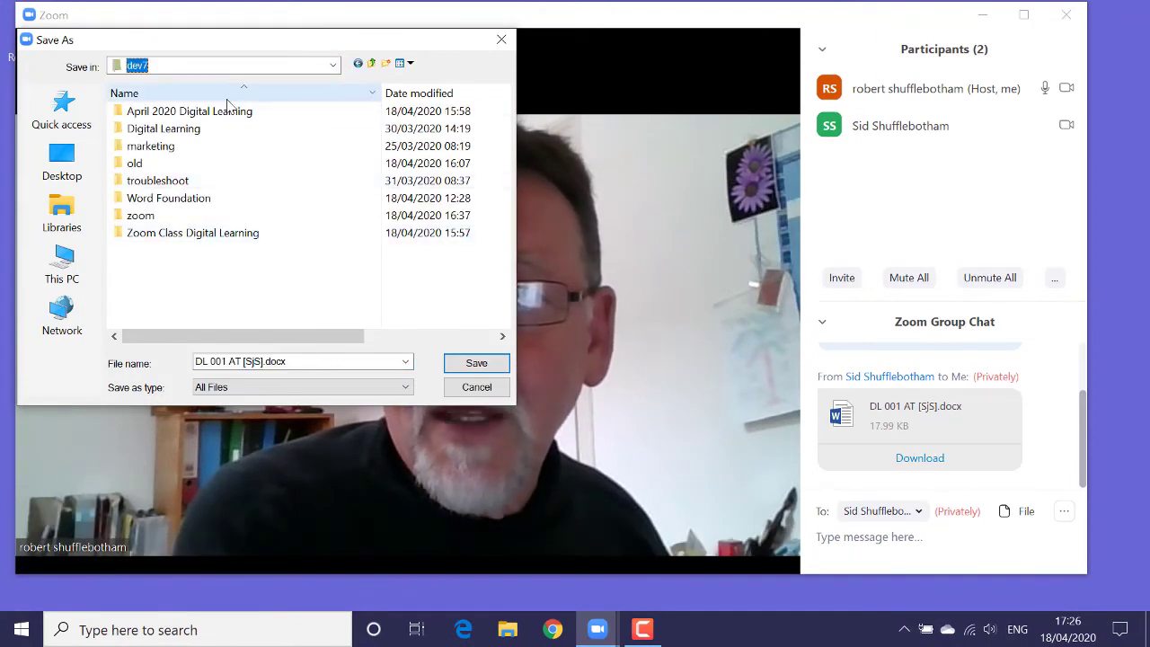
pyautogui.doubleClick(164, 112)
pyautogui.doubleClick(160, 115)
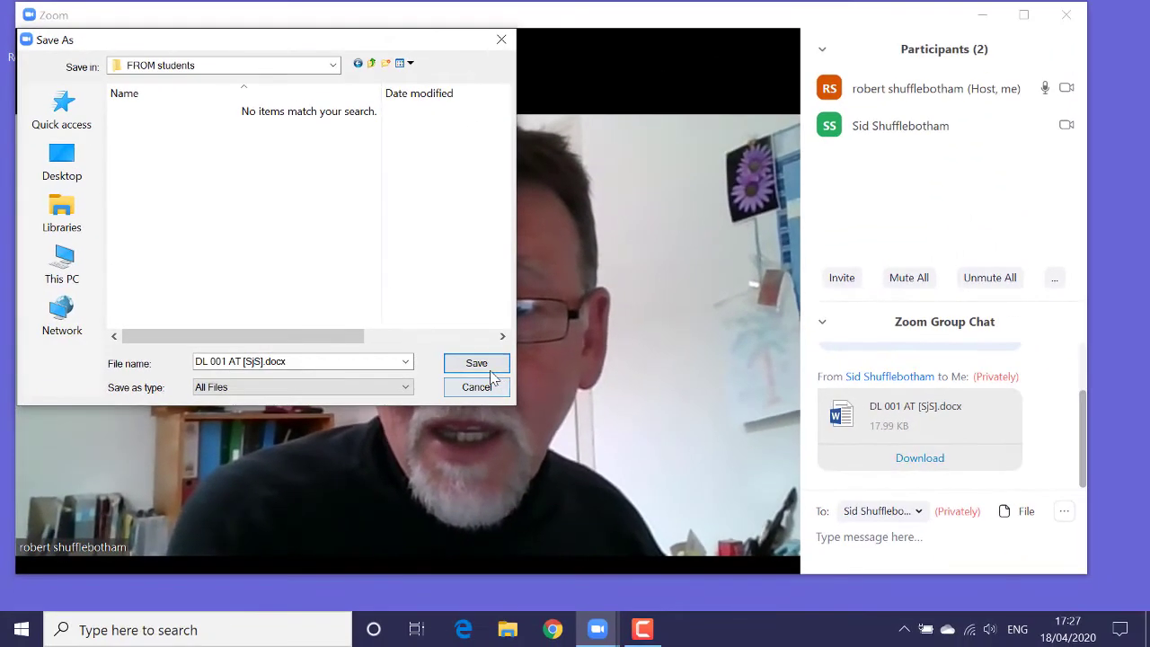
pyautogui.click(486, 370)
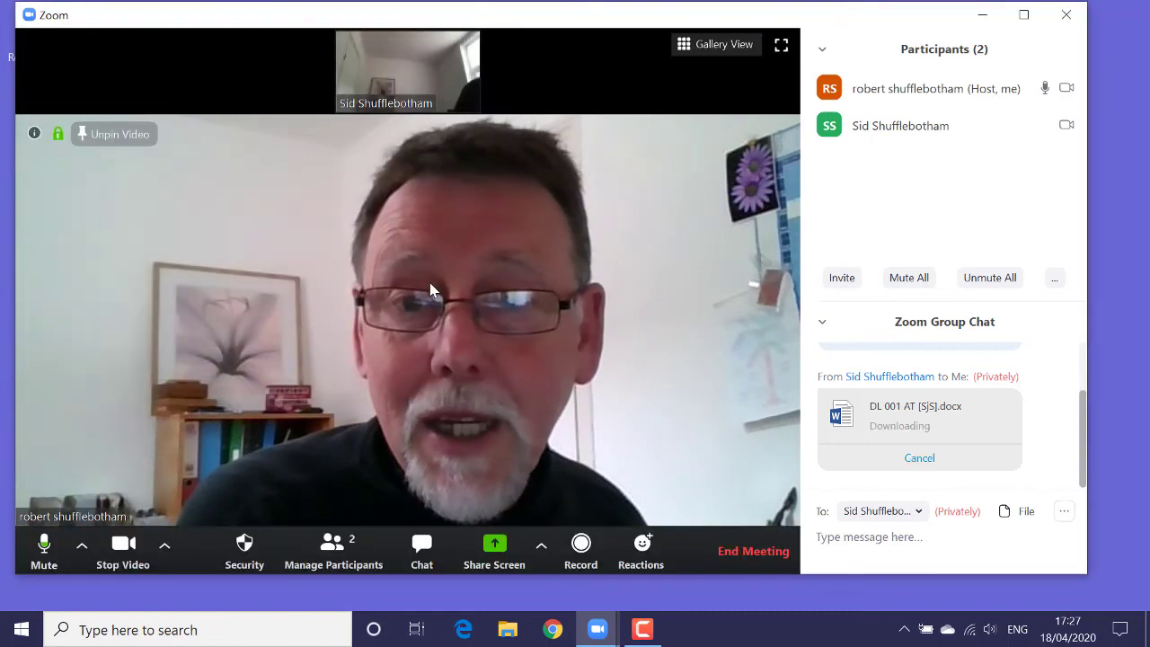